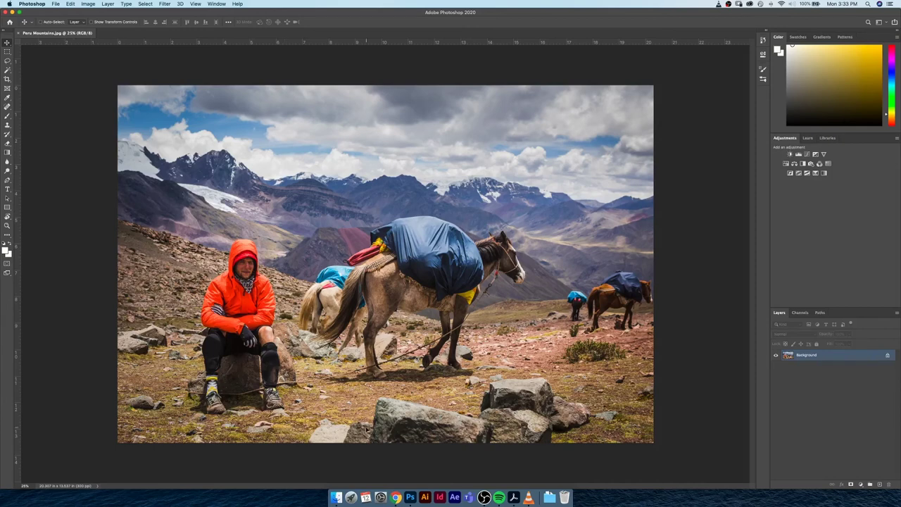
- Switch to Chrome to study the Instagram Peru llama post's cool, muted colour grade
{"action": "left_click", "coordinate": [397, 498]}
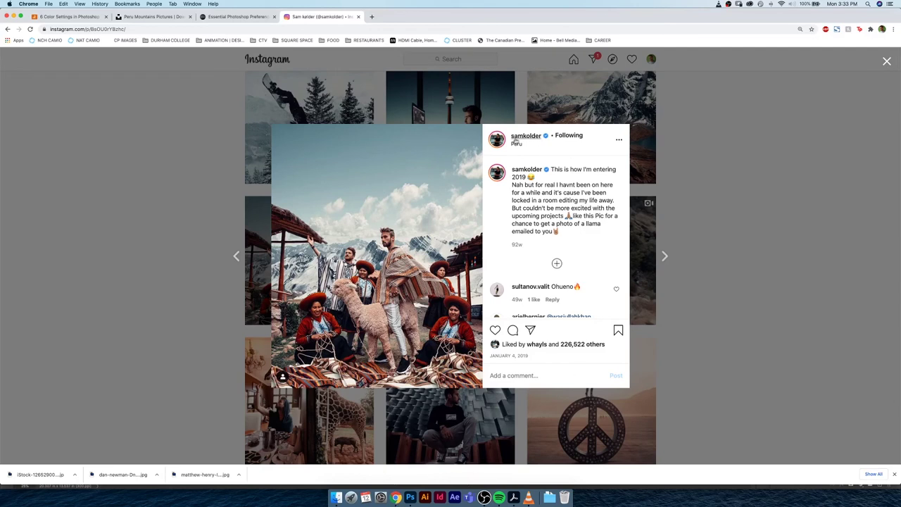
{"action": "mouse_move", "coordinate": [574, 147]}
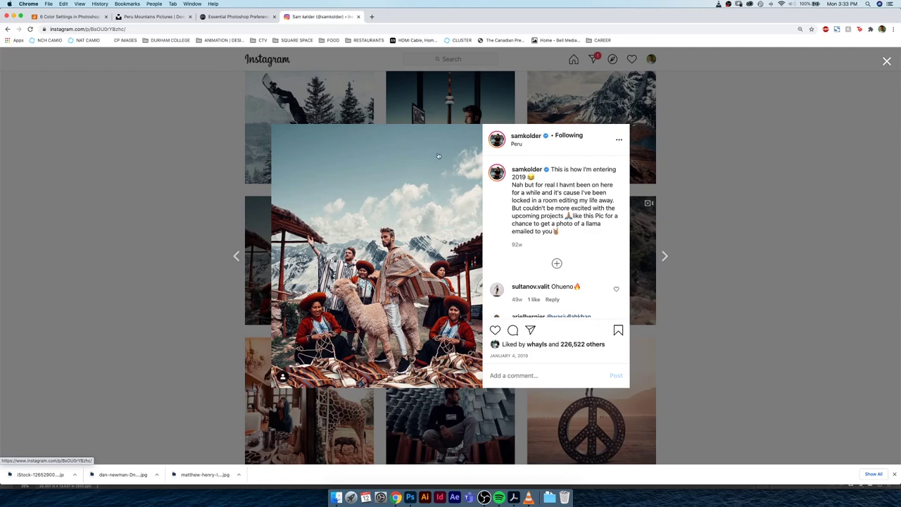
- Return to the Peru Mountains document and add a Curves adjustment layer
{"action": "left_click", "coordinate": [410, 498]}
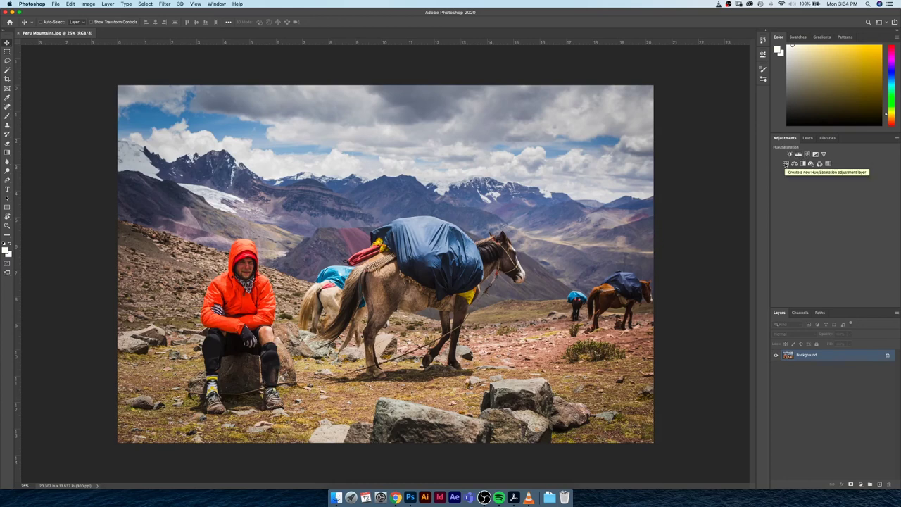
{"action": "left_click", "coordinate": [807, 154]}
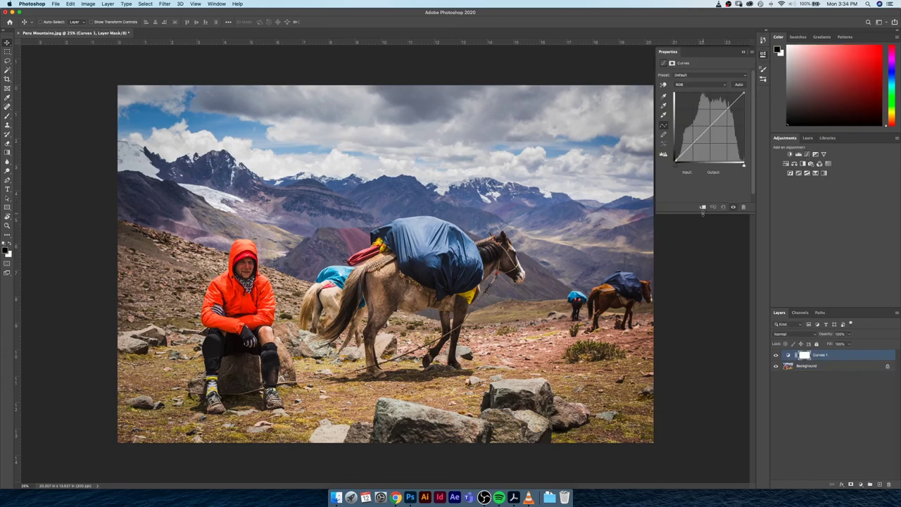
{"action": "left_click_drag", "start_coordinate": [708, 212], "coordinate": [707, 237]}
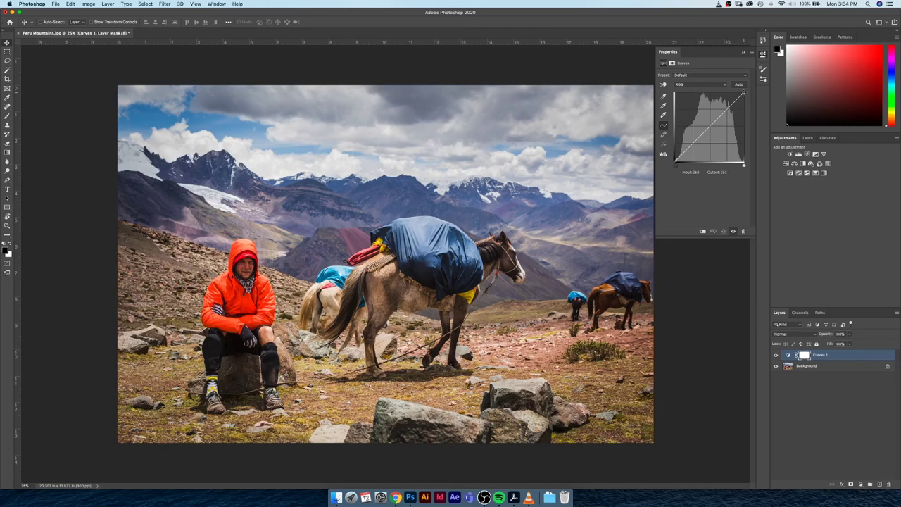
- Pull the white point in, lower a midtone point slightly, and lift blacks to output 22
{"action": "left_click_drag", "start_coordinate": [744, 92], "coordinate": [739, 91]}
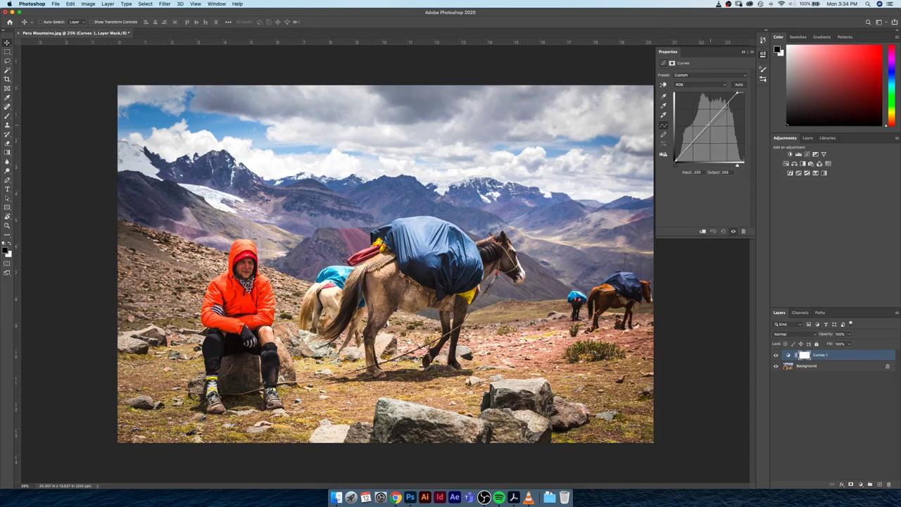
{"action": "left_click", "coordinate": [709, 124]}
{"action": "left_click_drag", "start_coordinate": [708, 125], "coordinate": [710, 126]}
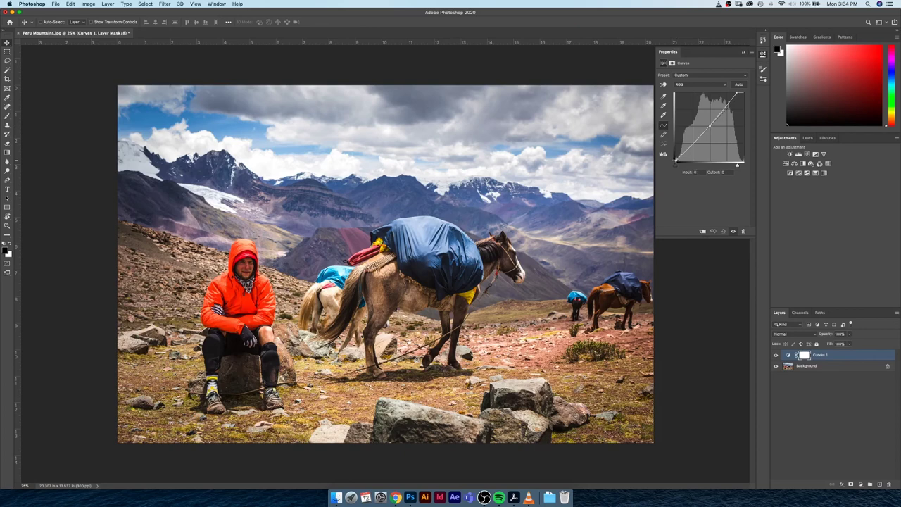
{"action": "mouse_move", "coordinate": [676, 161]}
{"action": "left_mouse_down"}
{"action": "mouse_move", "coordinate": [678, 145]}
{"action": "mouse_move", "coordinate": [676, 155]}
{"action": "left_mouse_up"}
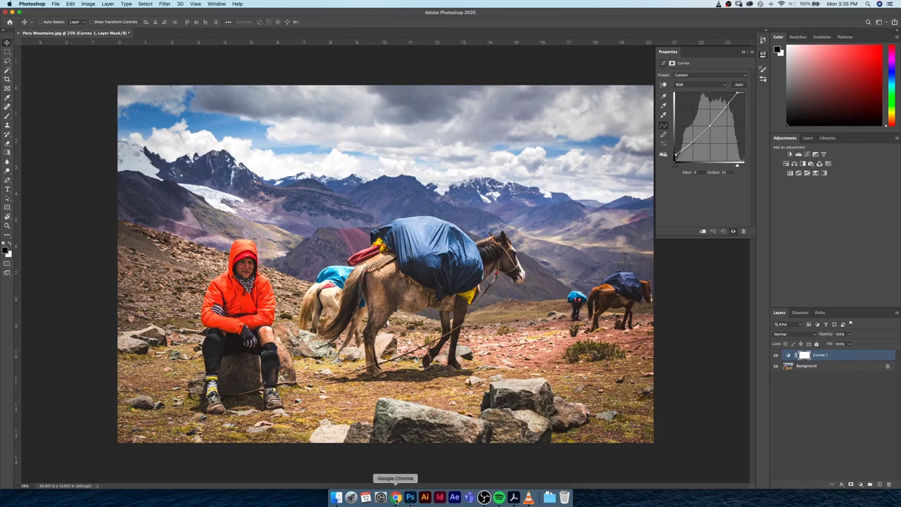
- Switch to Chrome to compare the curves-adjusted photo with the Instagram Peru llama post
{"action": "left_click", "coordinate": [396, 497]}
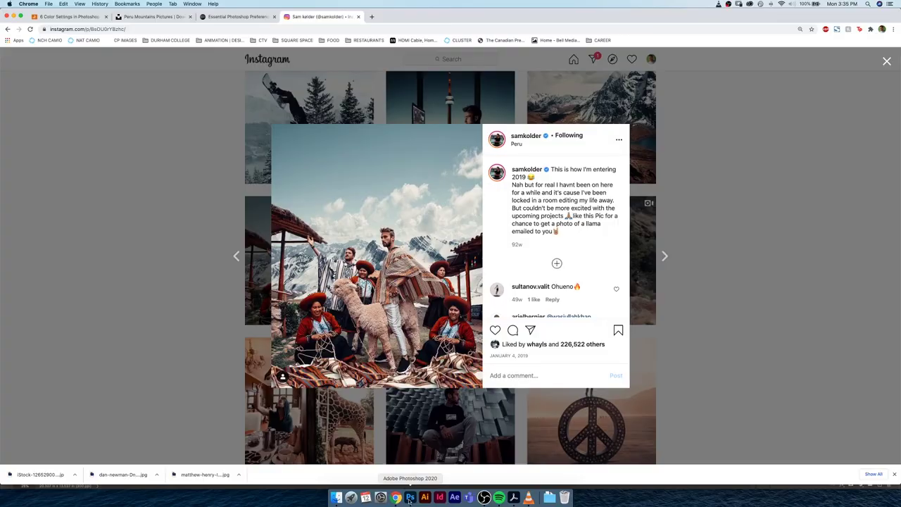
- Back in Photoshop, nudge the Curves white point and add an upper point at 177/188
{"action": "left_click", "coordinate": [410, 497]}
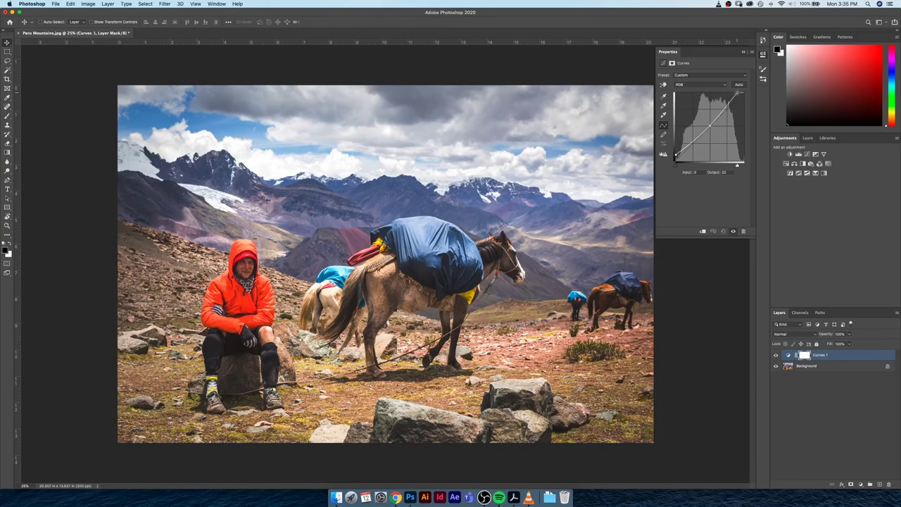
{"action": "left_click_drag", "start_coordinate": [737, 92], "coordinate": [736, 98]}
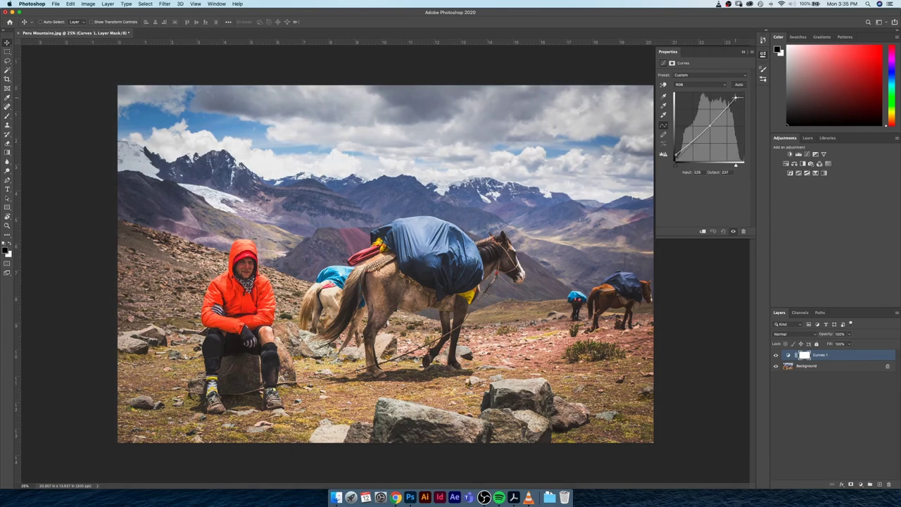
{"action": "left_click", "coordinate": [723, 110]}
{"action": "left_click_drag", "start_coordinate": [723, 111], "coordinate": [723, 107]}
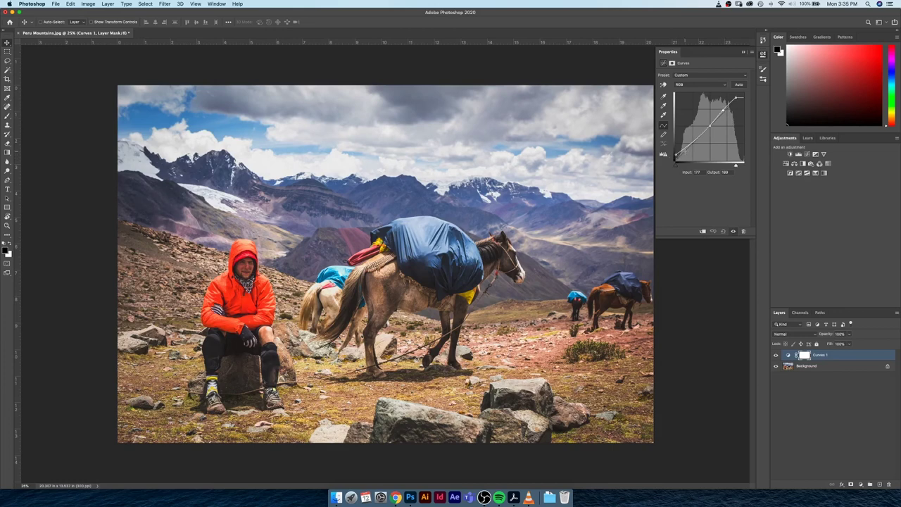
- Switch Curves 1 to the Blue channel and check the Instagram reference post
{"action": "left_click", "coordinate": [685, 85]}
{"action": "key", "text": "Escape"}
{"action": "key", "text": "alt+5"}
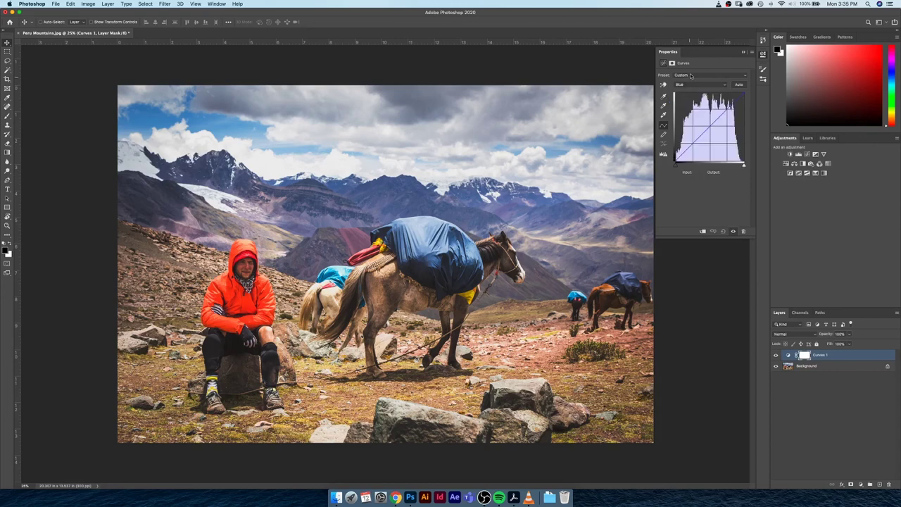
{"action": "left_click", "coordinate": [396, 498]}
- Add a Blue midtone point and drag it up-left to push blue into the midtones
{"action": "left_click_drag", "start_coordinate": [727, 108], "coordinate": [727, 108]}
{"action": "left_click_drag", "start_coordinate": [727, 109], "coordinate": [710, 127]}
{"action": "left_click", "coordinate": [712, 125]}
- Switch to Chrome to compare the blue-tinted grade against the Instagram reference
{"action": "key", "text": "super+Tab"}
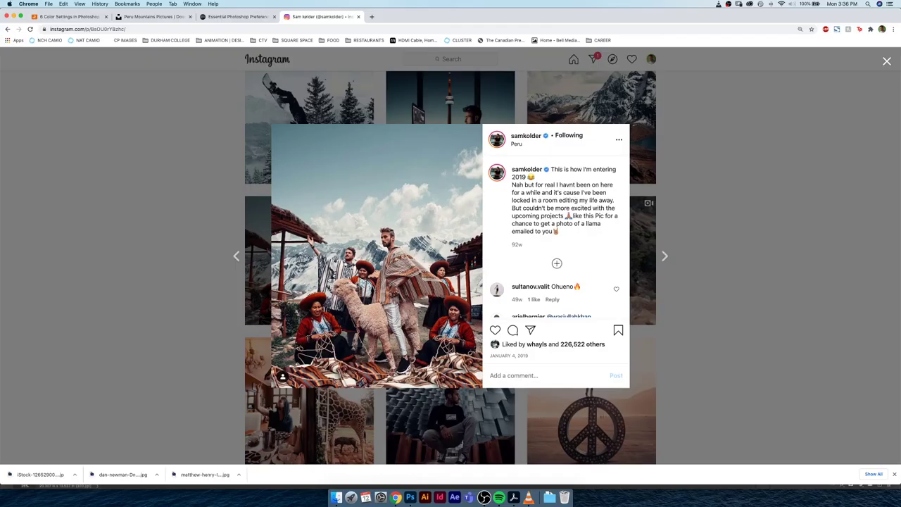
- Raise the lower Blue curve point and pull a shadow point down to output 12 at input 26
{"action": "left_click", "coordinate": [410, 498]}
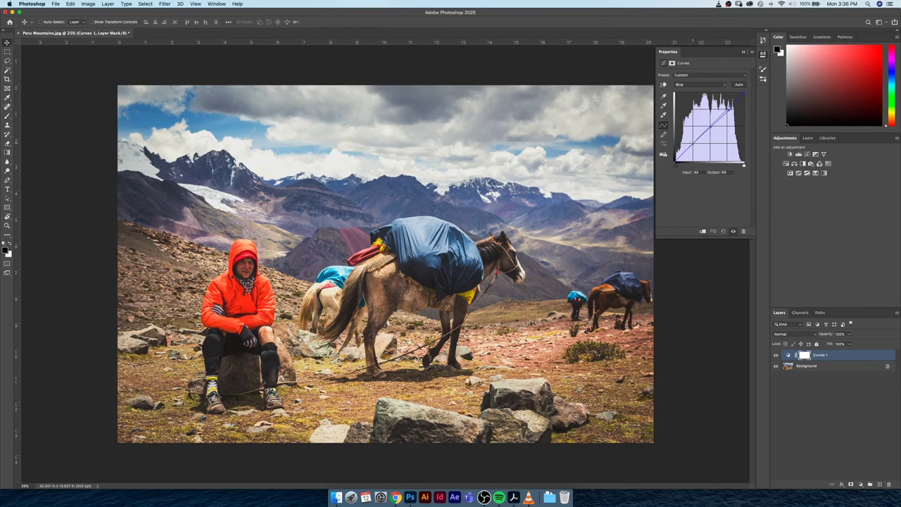
{"action": "left_click_drag", "start_coordinate": [693, 147], "coordinate": [693, 147]}
{"action": "left_click_drag", "start_coordinate": [693, 147], "coordinate": [676, 161]}
{"action": "left_click", "coordinate": [682, 157]}
{"action": "left_click_drag", "start_coordinate": [674, 161], "coordinate": [682, 156]}
- Collapse the Curves properties and add a default Hue/Saturation 1 layer
{"action": "left_click", "coordinate": [763, 55]}
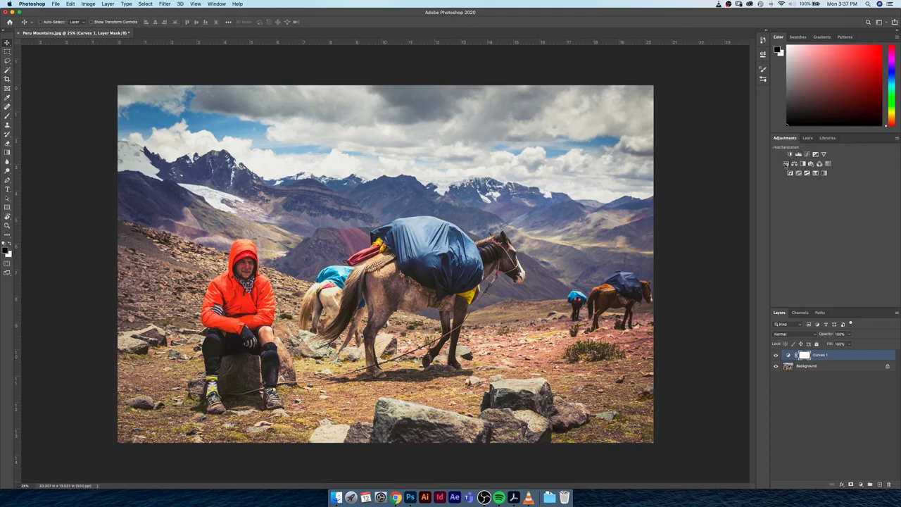
{"action": "left_click", "coordinate": [786, 163]}
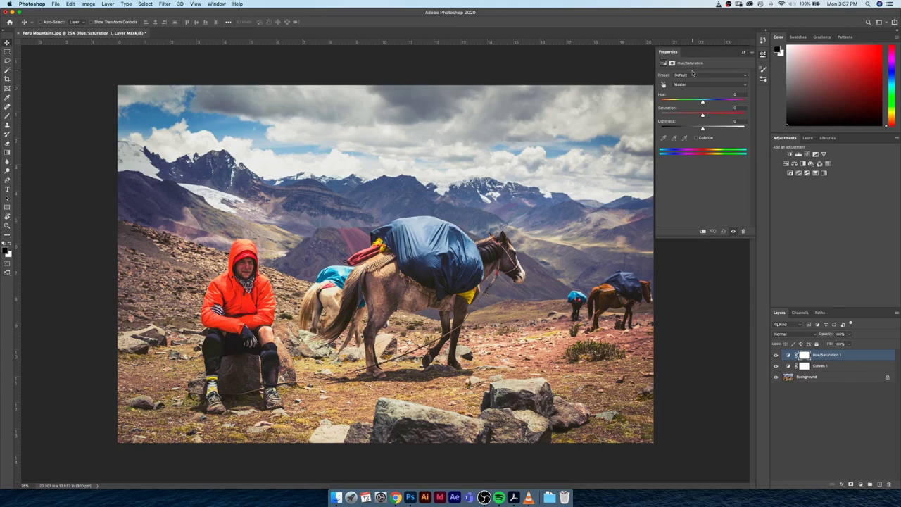
- Choose the Blues range and shift its Hue to -38 toward teal
{"action": "left_click", "coordinate": [680, 84]}
{"action": "left_click", "coordinate": [681, 87]}
{"action": "left_click", "coordinate": [681, 84]}
{"action": "left_click", "coordinate": [681, 85]}
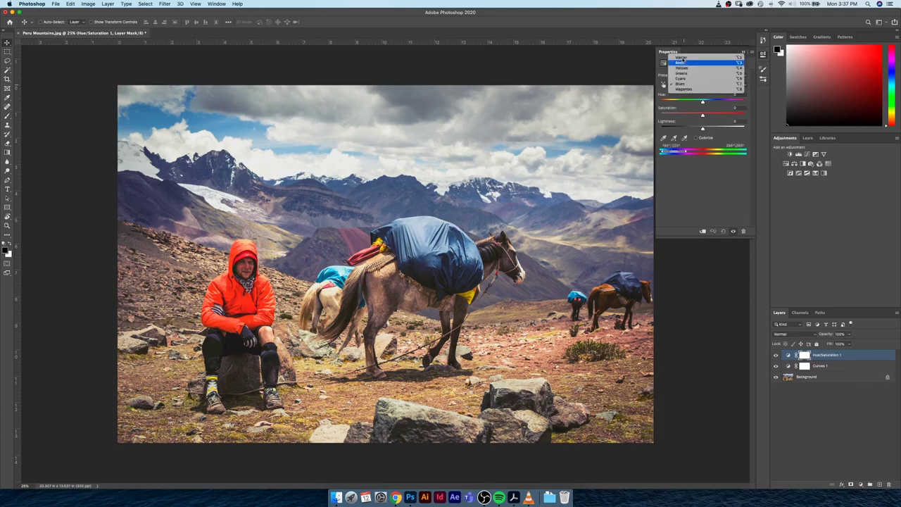
{"action": "left_click", "coordinate": [703, 102]}
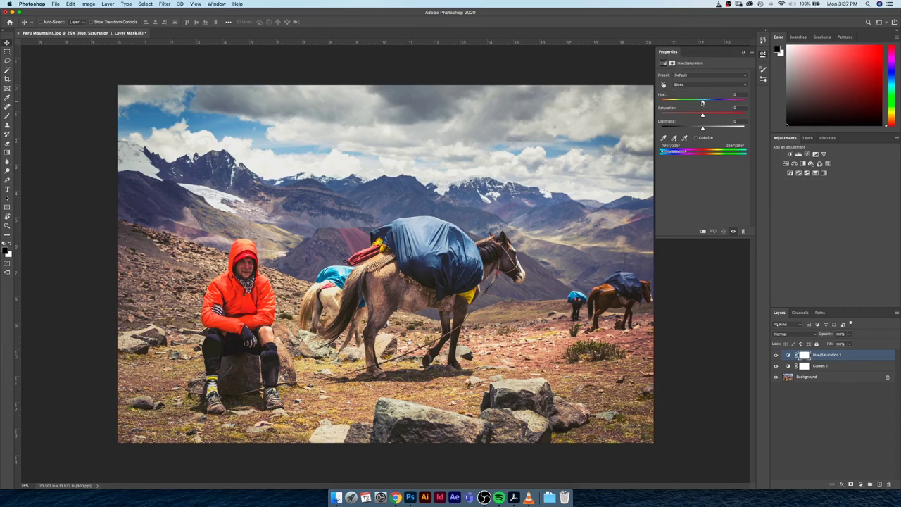
{"action": "left_click_drag", "start_coordinate": [703, 103], "coordinate": [699, 103]}
{"action": "left_click_drag", "start_coordinate": [699, 103], "coordinate": [687, 104]}
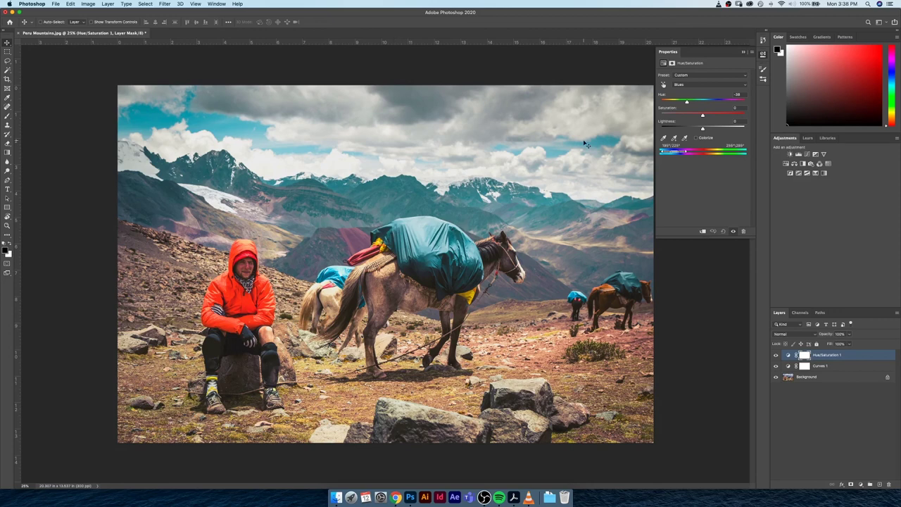
- Set Blues saturation to about +2 and lightness to +57
{"action": "left_click_drag", "start_coordinate": [702, 115], "coordinate": [714, 116]}
{"action": "left_click_drag", "start_coordinate": [713, 117], "coordinate": [711, 115]}
{"action": "left_click_drag", "start_coordinate": [702, 131], "coordinate": [726, 130]}
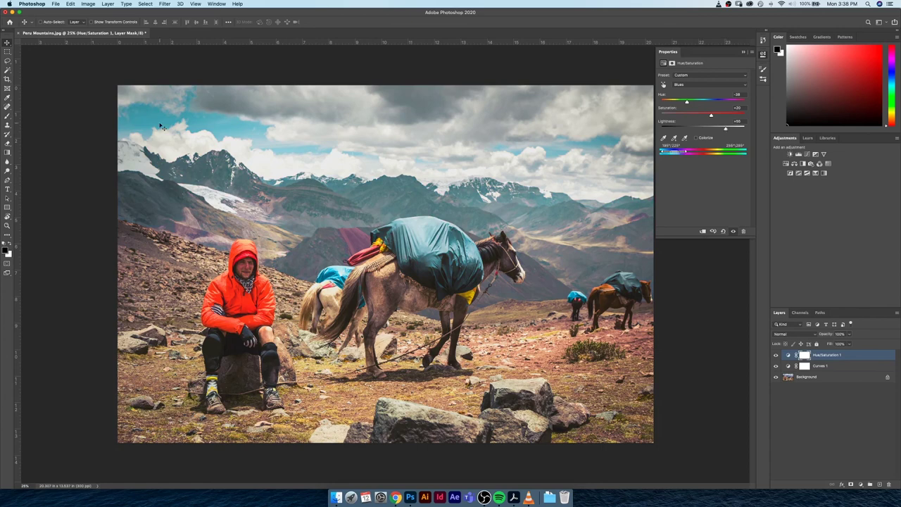
{"action": "left_click_drag", "start_coordinate": [711, 114], "coordinate": [704, 116]}
{"action": "left_click_drag", "start_coordinate": [726, 131], "coordinate": [731, 130]}
- Select Curves 1 and, on the Green curve, lift the midtones slightly and lower the shadows
{"action": "left_click", "coordinate": [841, 364]}
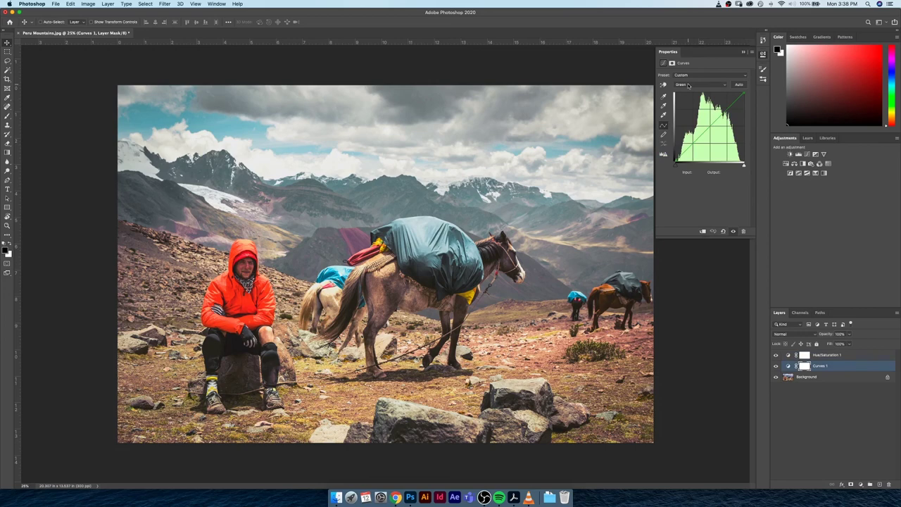
{"action": "left_click_drag", "start_coordinate": [725, 111], "coordinate": [724, 105]}
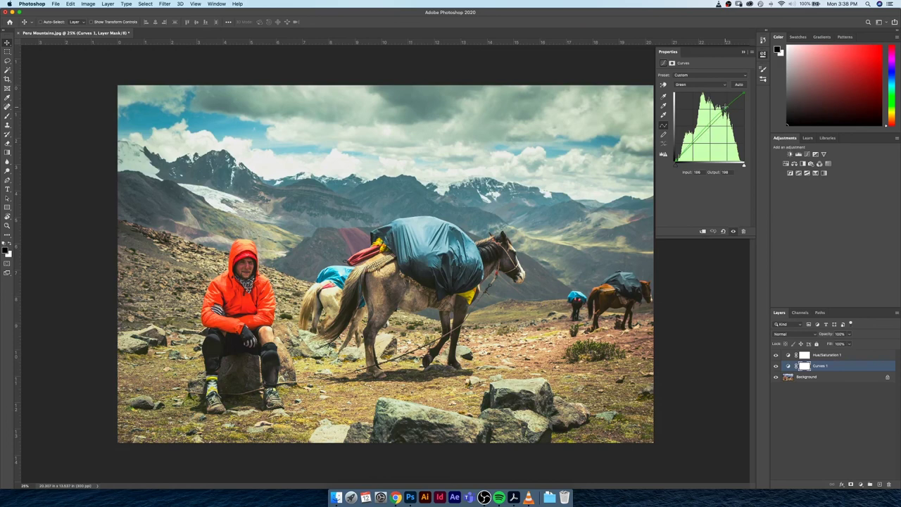
{"action": "key", "text": "super+z"}
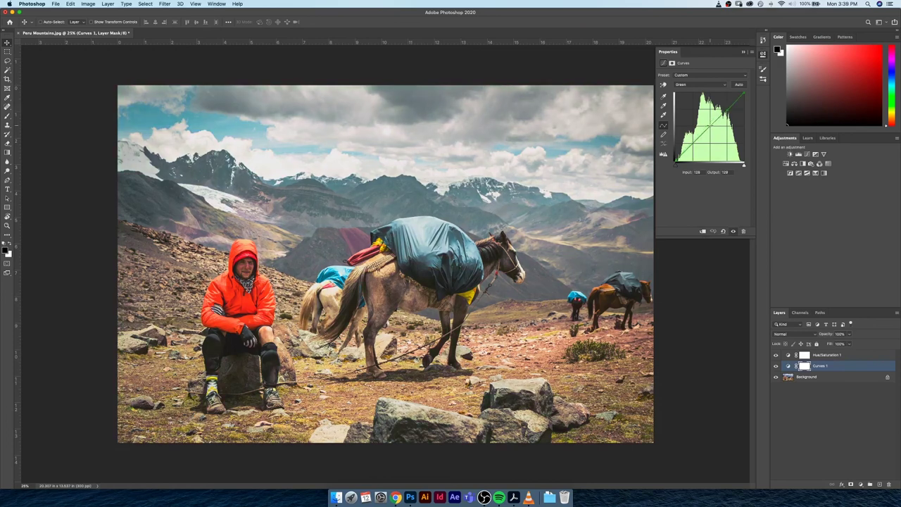
{"action": "left_click_drag", "start_coordinate": [710, 128], "coordinate": [709, 125]}
{"action": "left_click_drag", "start_coordinate": [694, 145], "coordinate": [693, 146]}
- Add a green shadow point, then set a Blue curve point at input 64, output 71
{"action": "key", "text": "alt+5"}
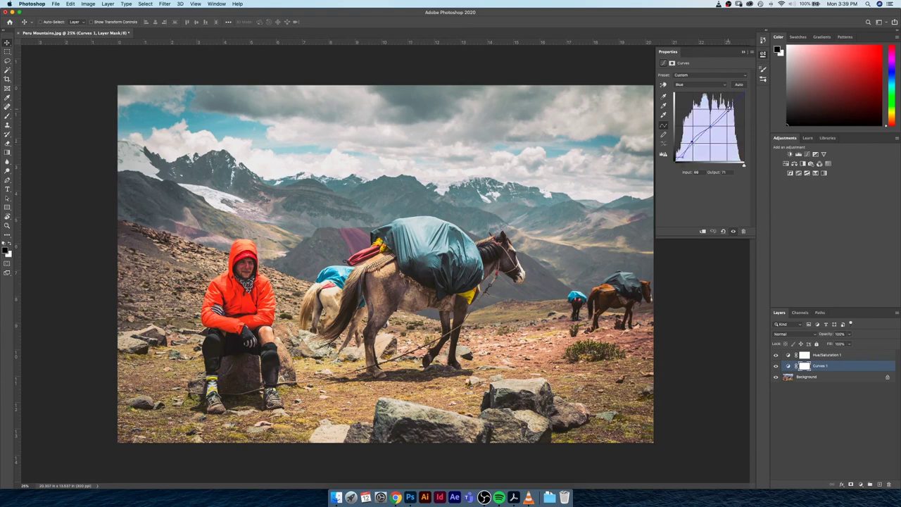
{"action": "left_click", "coordinate": [729, 106]}
{"action": "key", "text": "alt+4"}
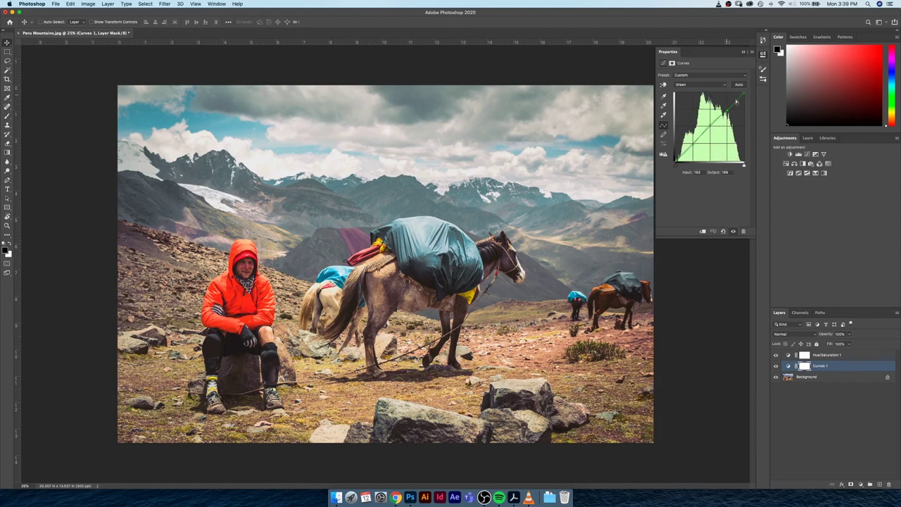
{"action": "left_click", "coordinate": [709, 127]}
{"action": "left_click", "coordinate": [729, 111]}
{"action": "left_click", "coordinate": [693, 147]}
{"action": "key", "text": "alt+5"}
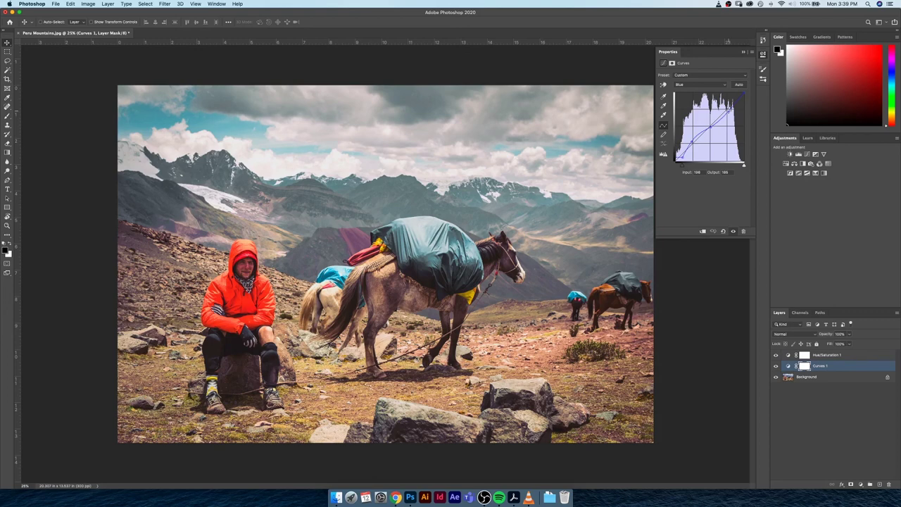
{"action": "left_click_drag", "start_coordinate": [693, 139], "coordinate": [693, 143]}
- Lower the Red channel curve of Curves 1, leaving a point at input 64, output 60
{"action": "key", "text": "alt+3"}
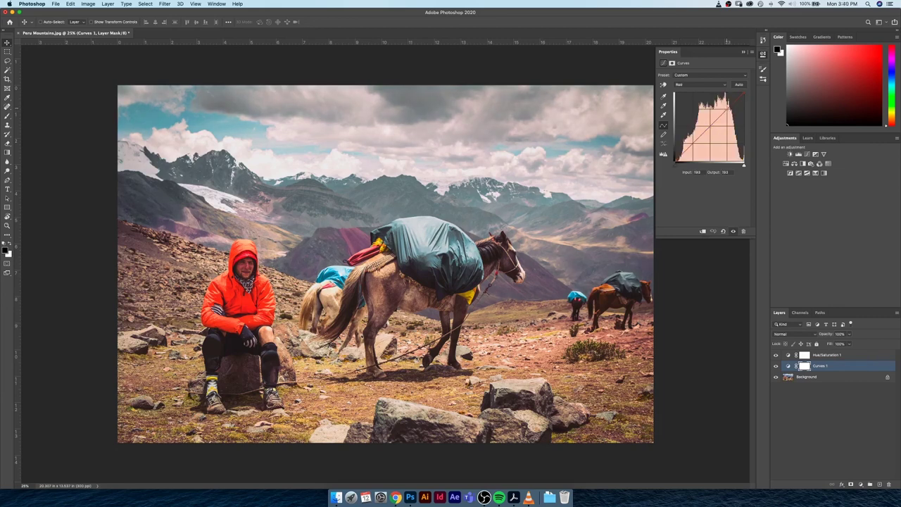
{"action": "key", "text": "Left"}
{"action": "key", "text": "Down"}
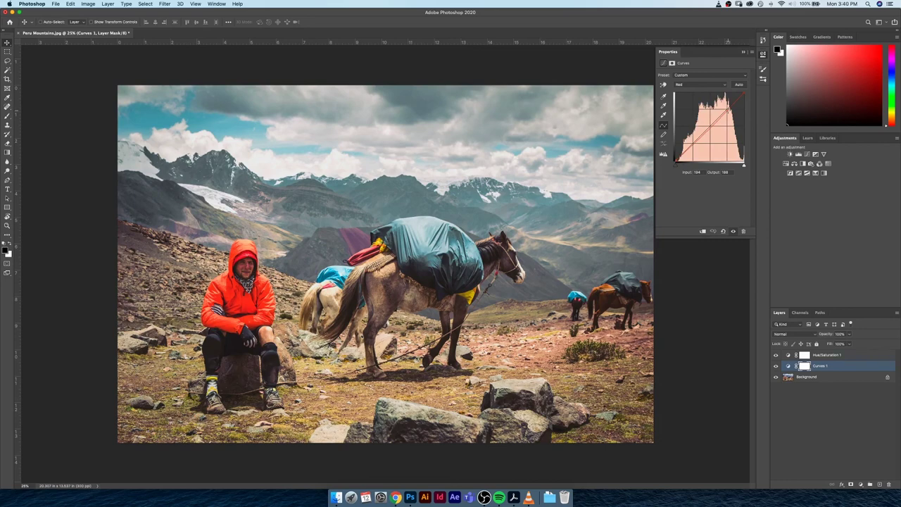
{"action": "key", "text": "minus"}
{"action": "key", "text": "minus"}
- Reopen the Hue/Saturation 1 settings and pull the Yellows saturation down to about -44
{"action": "left_click", "coordinate": [807, 367]}
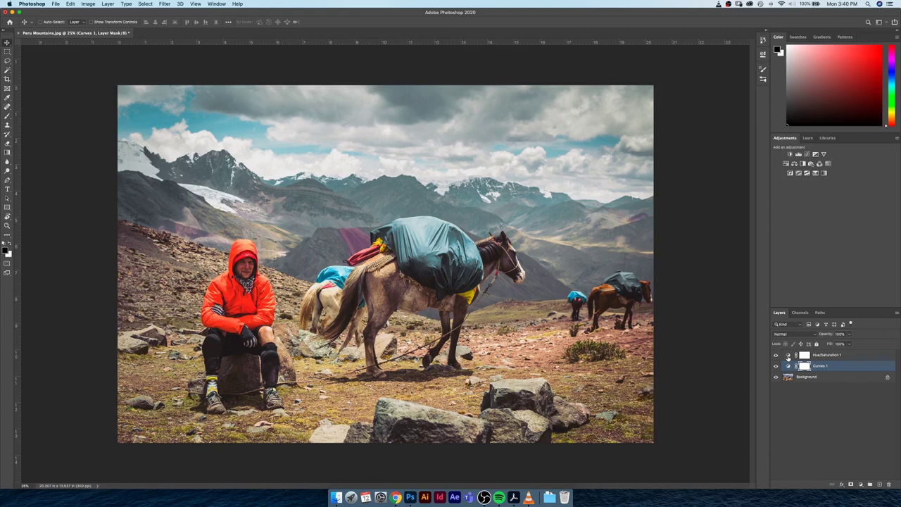
{"action": "double_click", "coordinate": [788, 356]}
{"action": "key", "text": "super+Tab"}
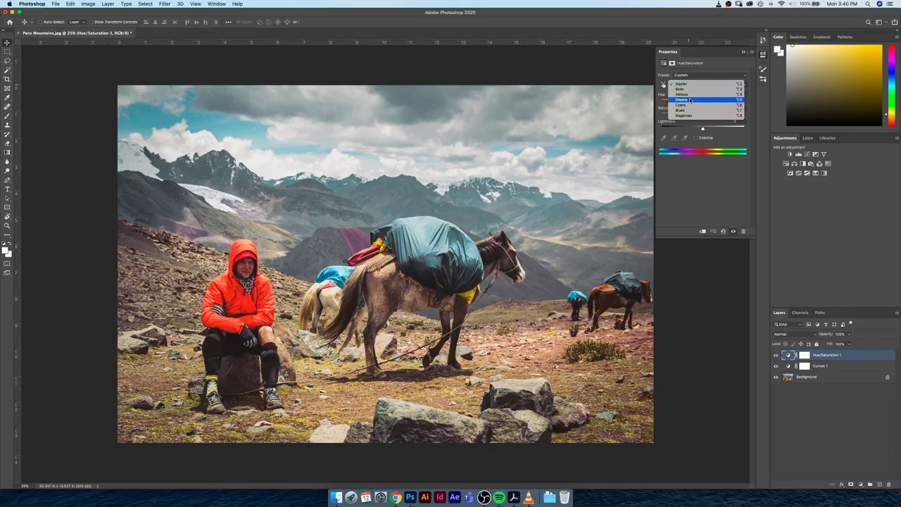
{"action": "left_click", "coordinate": [690, 100]}
{"action": "left_click", "coordinate": [684, 84]}
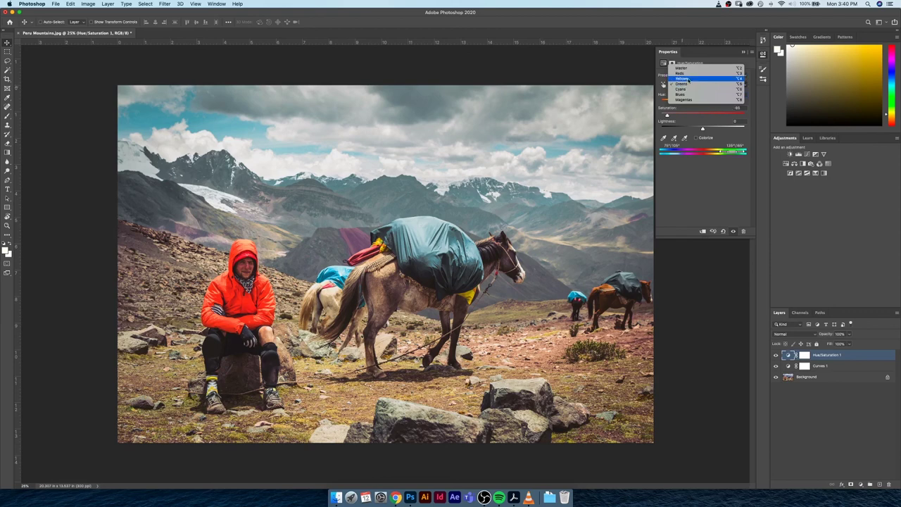
{"action": "left_click", "coordinate": [689, 79]}
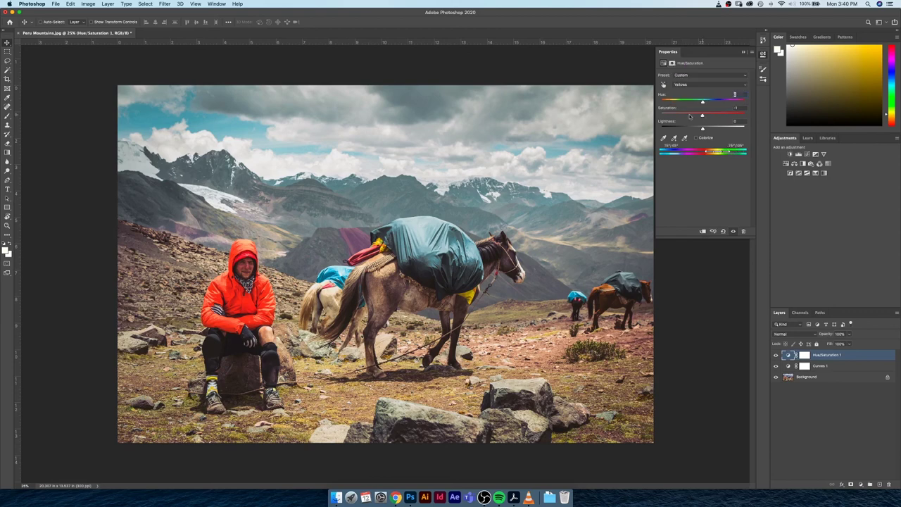
{"action": "left_click_drag", "start_coordinate": [690, 116], "coordinate": [684, 116]}
- Darken the Reds and shift their hue so the jacket's orange leans red
{"action": "key", "text": "alt+2"}
{"action": "left_click_drag", "start_coordinate": [700, 102], "coordinate": [708, 103]}
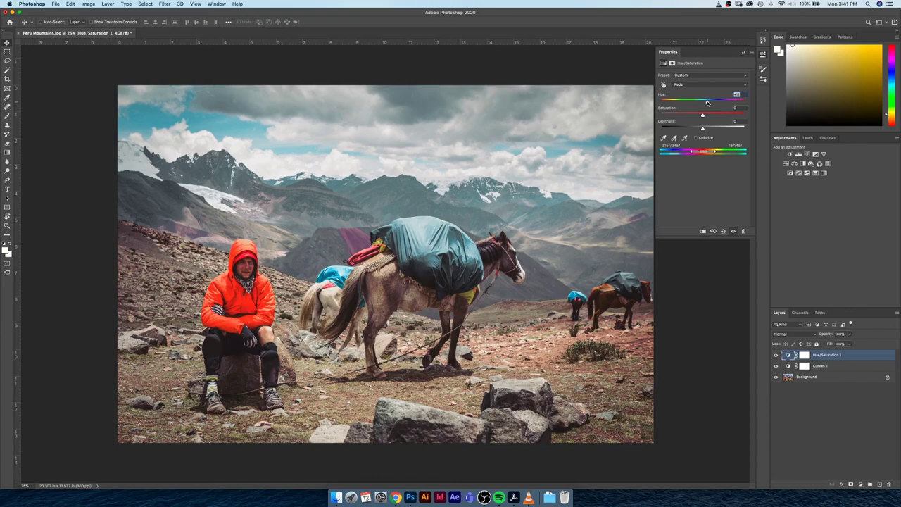
{"action": "key", "text": "super+Tab"}
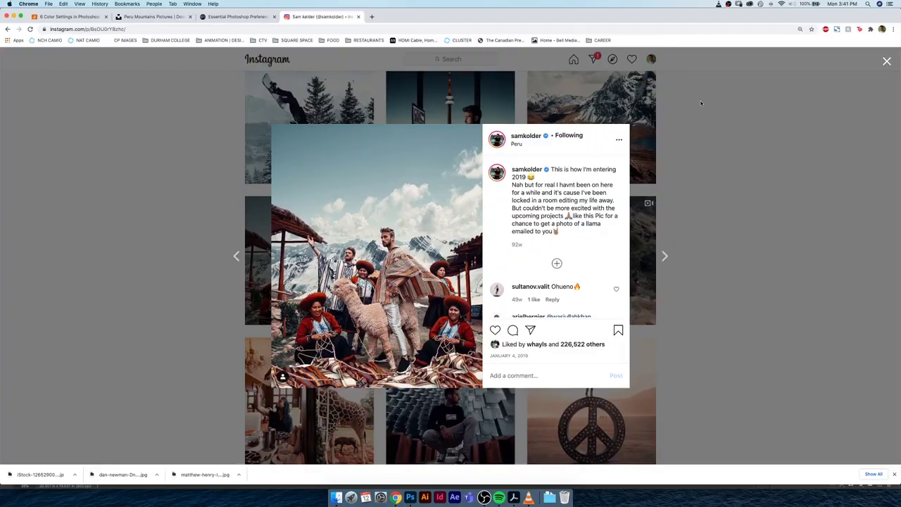
{"action": "key", "text": "super+Tab"}
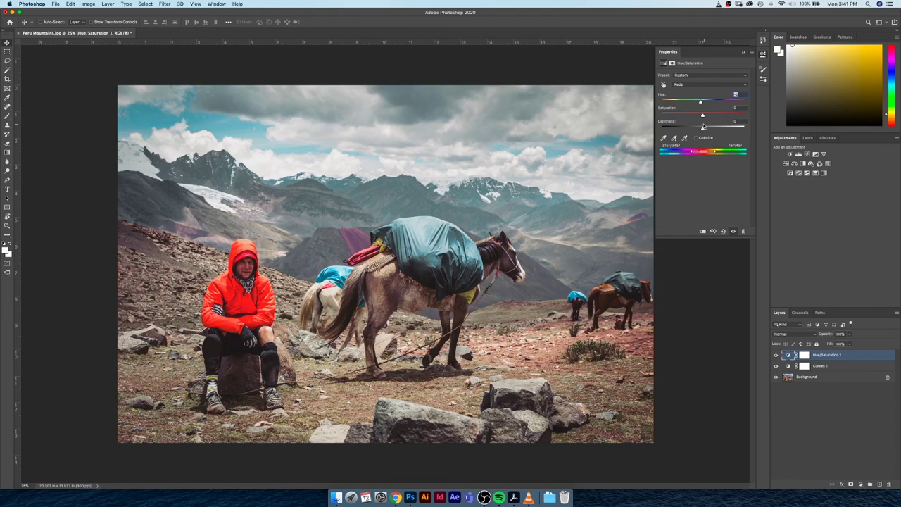
{"action": "left_click_drag", "start_coordinate": [703, 126], "coordinate": [693, 127]}
{"action": "left_click_drag", "start_coordinate": [700, 102], "coordinate": [703, 103]}
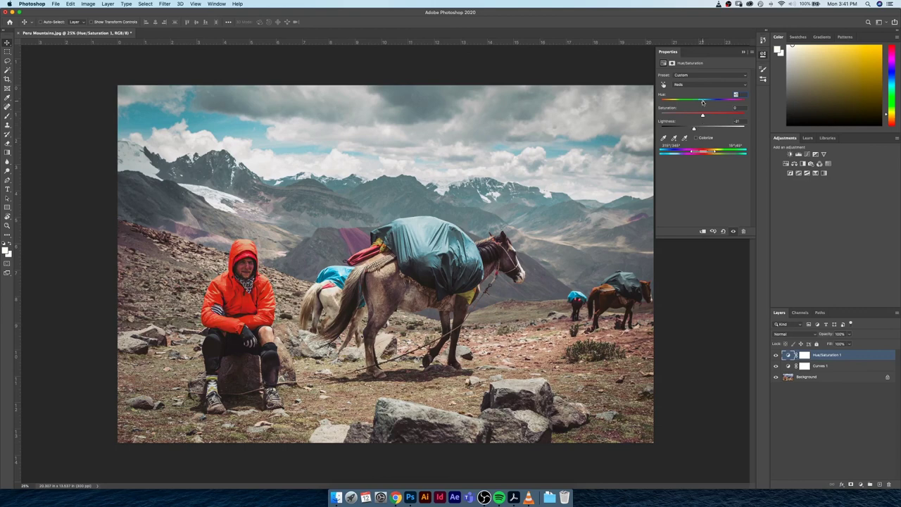
{"action": "left_click_drag", "start_coordinate": [703, 103], "coordinate": [700, 103]}
- Set the Yellows to saturation -30 with a slight hue tweak and lightness +50
{"action": "key", "text": "alt+4"}
{"action": "left_click_drag", "start_coordinate": [703, 115], "coordinate": [687, 115]}
{"action": "left_click_drag", "start_coordinate": [683, 103], "coordinate": [702, 102]}
{"action": "left_click_drag", "start_coordinate": [702, 101], "coordinate": [692, 104]}
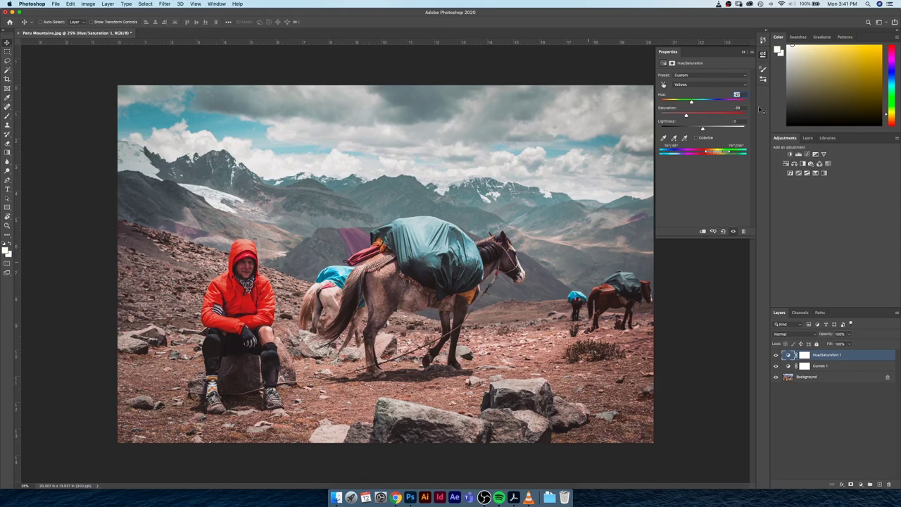
{"action": "left_click_drag", "start_coordinate": [702, 128], "coordinate": [721, 128]}
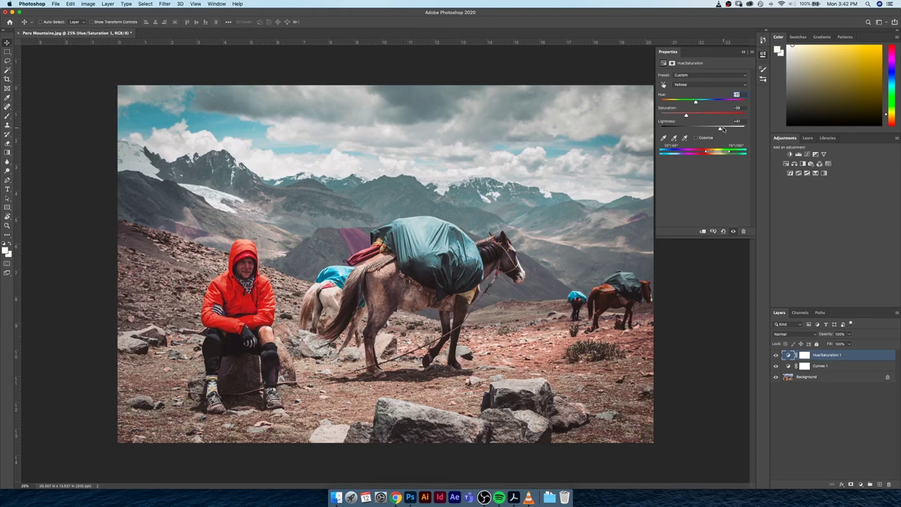
{"action": "left_click", "coordinate": [724, 129]}
- Nudge the Magentas hue slightly to the right in Hue/Saturation 1
{"action": "left_click", "coordinate": [688, 86]}
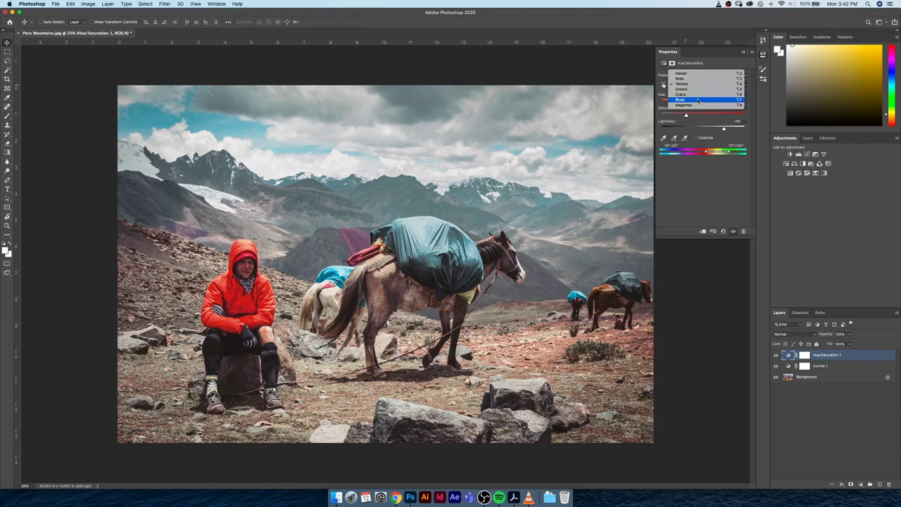
{"action": "left_click", "coordinate": [698, 104]}
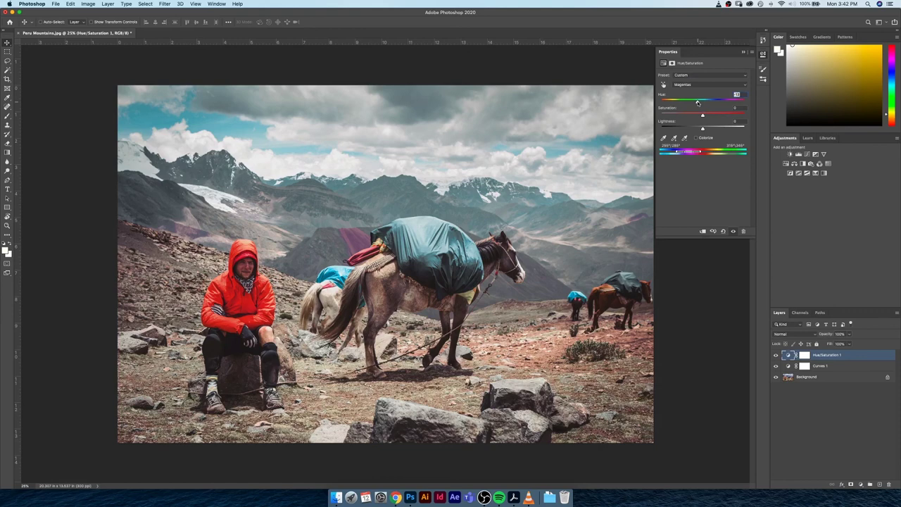
{"action": "mouse_move", "coordinate": [698, 104]}
{"action": "left_mouse_down"}
{"action": "mouse_move", "coordinate": [731, 103]}
{"action": "mouse_move", "coordinate": [700, 104]}
{"action": "left_mouse_up"}
- Deselect the Hue/Saturation layer and show the Instagram Peru llama post in Chrome
{"action": "key", "text": "super+alt+a"}
{"action": "left_click", "coordinate": [396, 498]}
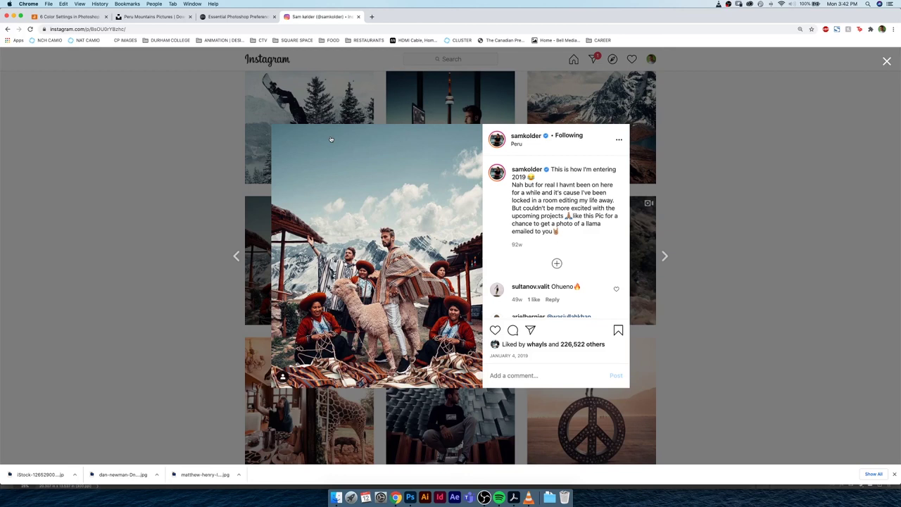
- Back in Photoshop, add a Levels 1 layer with the white input set to about 240
{"action": "left_click", "coordinate": [412, 500]}
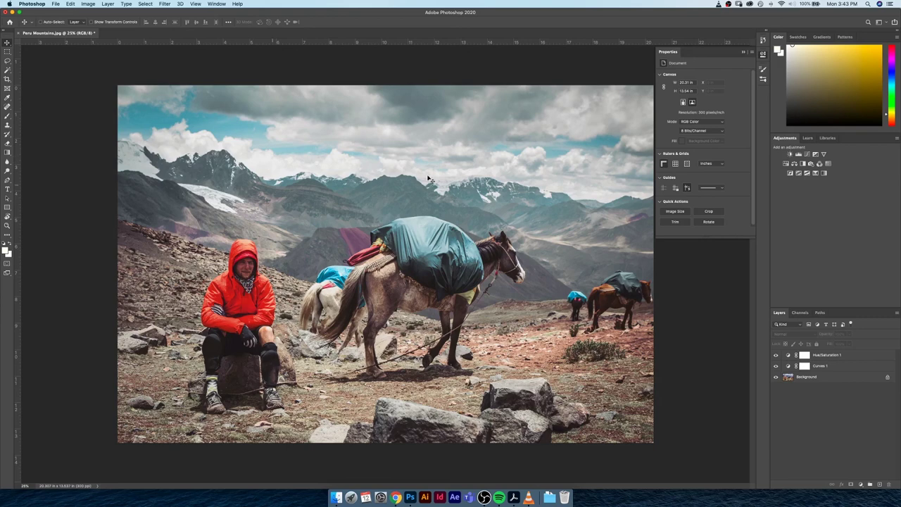
{"action": "left_click", "coordinate": [798, 154]}
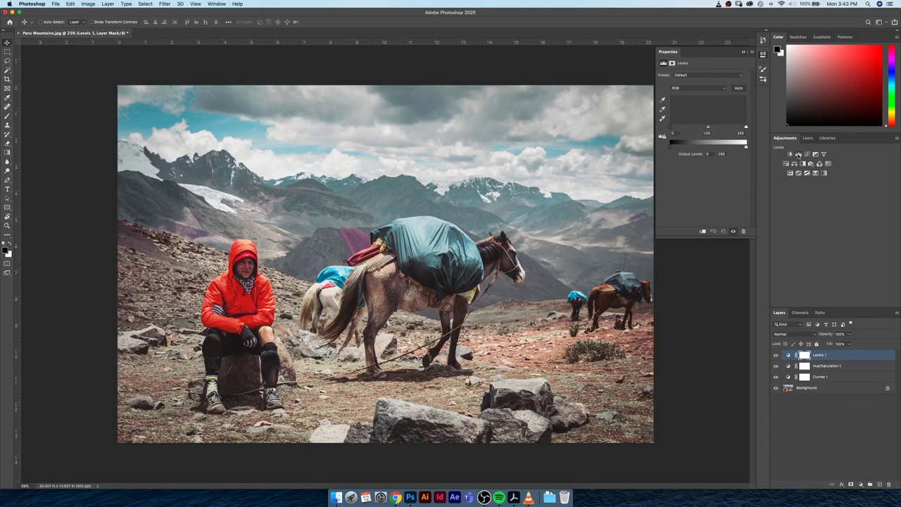
{"action": "left_click_drag", "start_coordinate": [746, 126], "coordinate": [741, 128]}
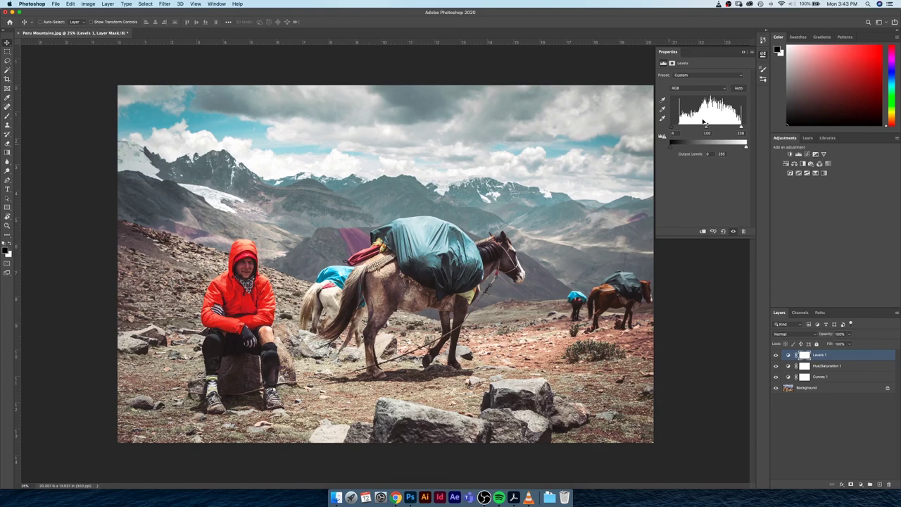
{"action": "left_click", "coordinate": [763, 55]}
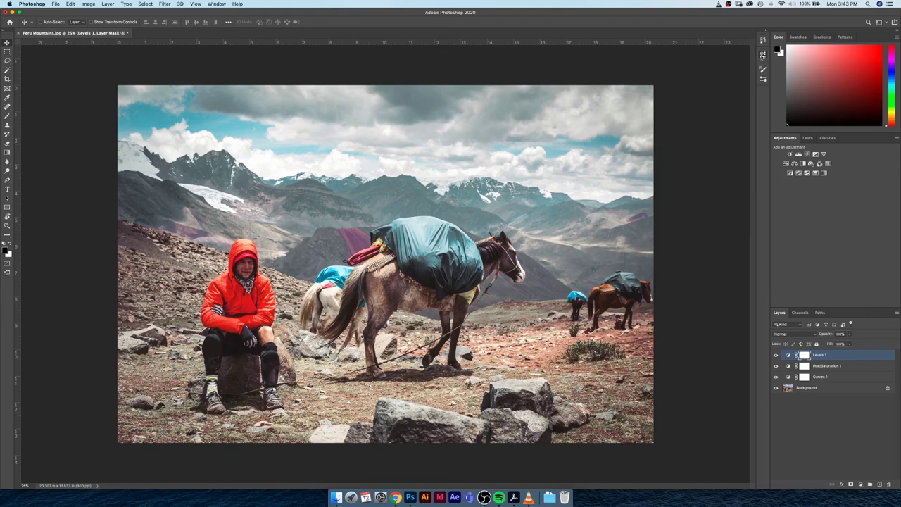
{"action": "double_click", "coordinate": [787, 355]}
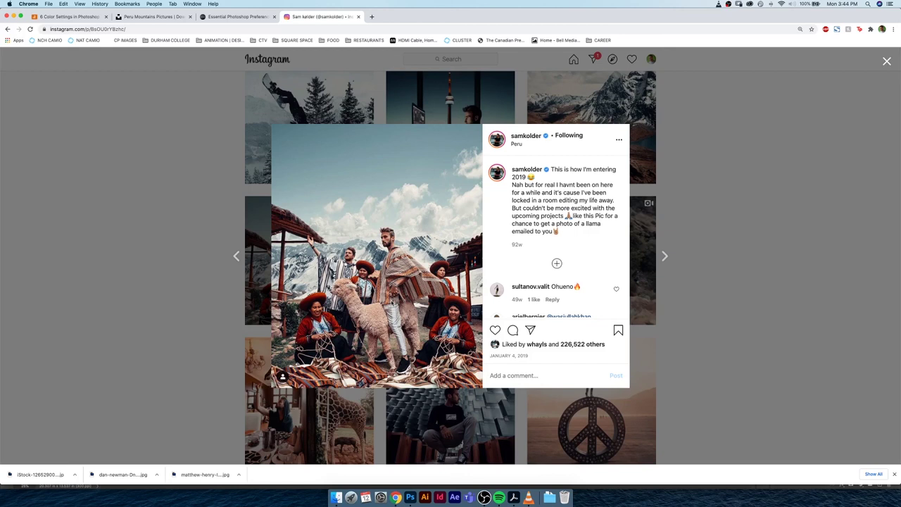
- Turn all adjustment layers back on and toggle Curves 1 off and on to compare
{"action": "key", "text": "super+Tab"}
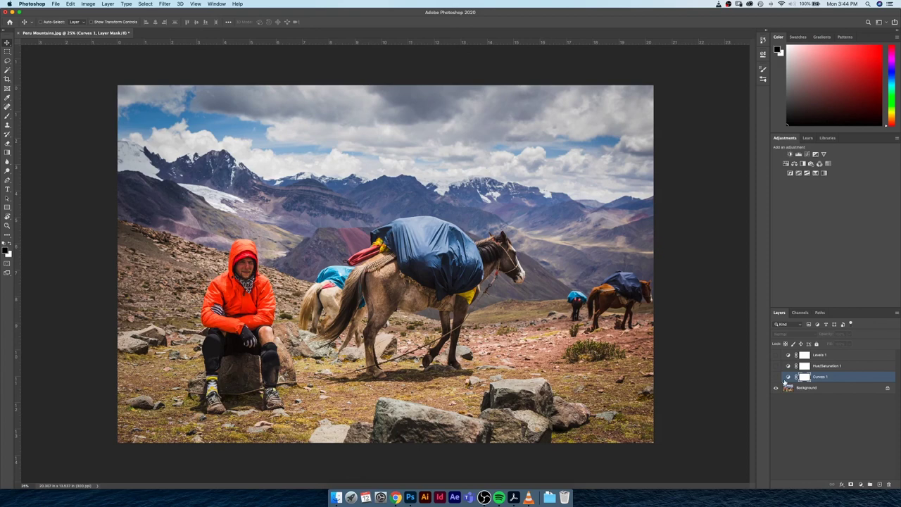
{"action": "left_click", "coordinate": [777, 387], "text": "alt"}
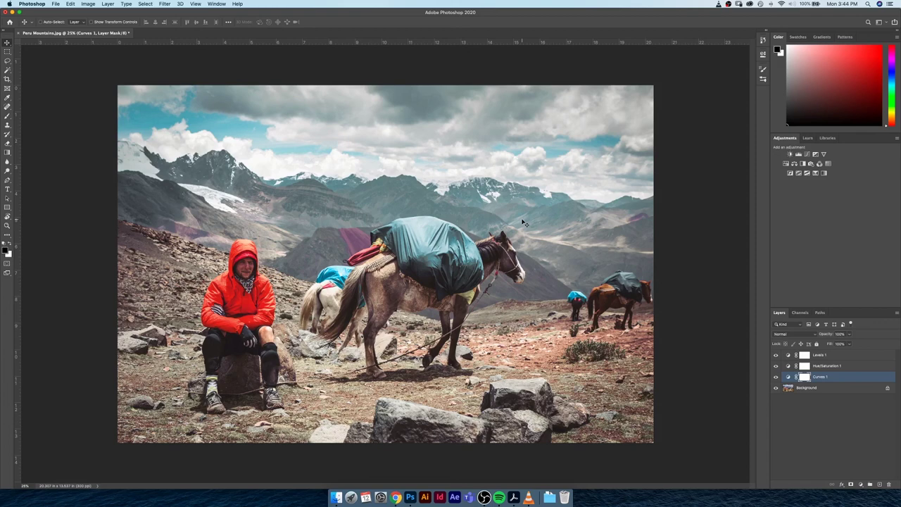
{"action": "left_click", "coordinate": [777, 356]}
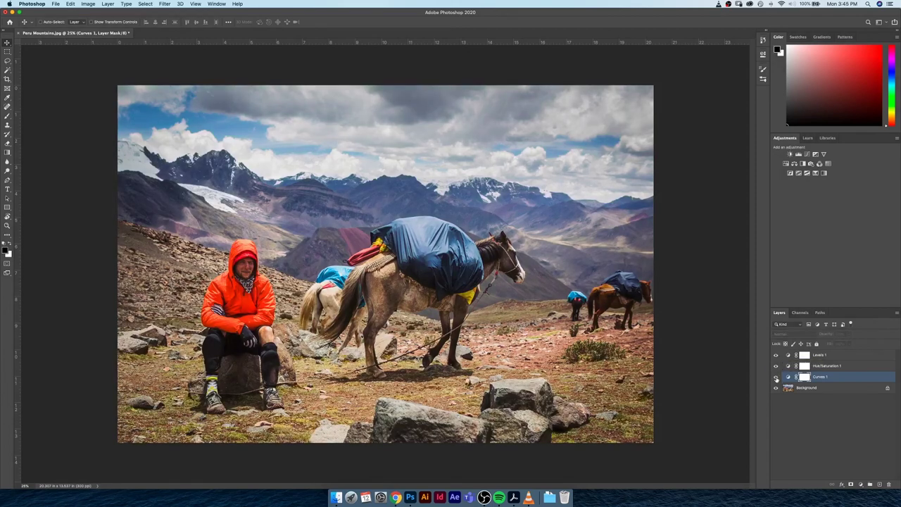
{"action": "left_click", "coordinate": [777, 378]}
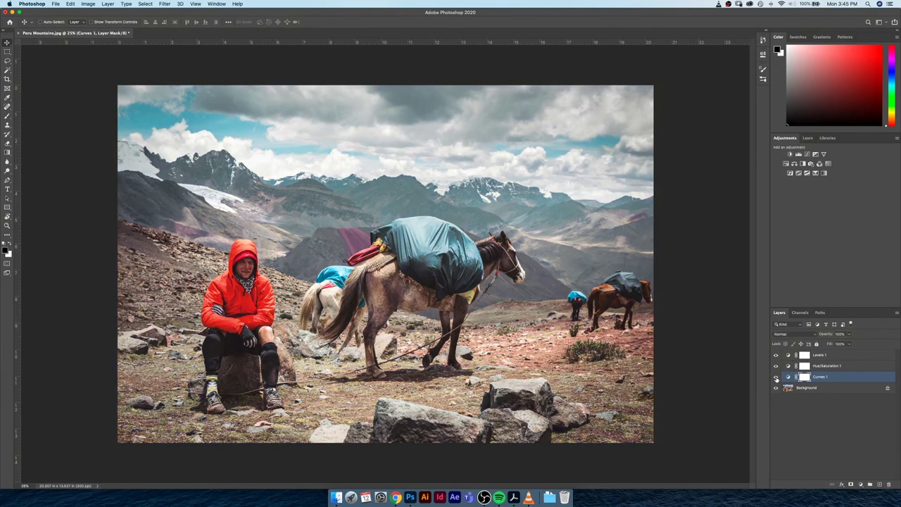